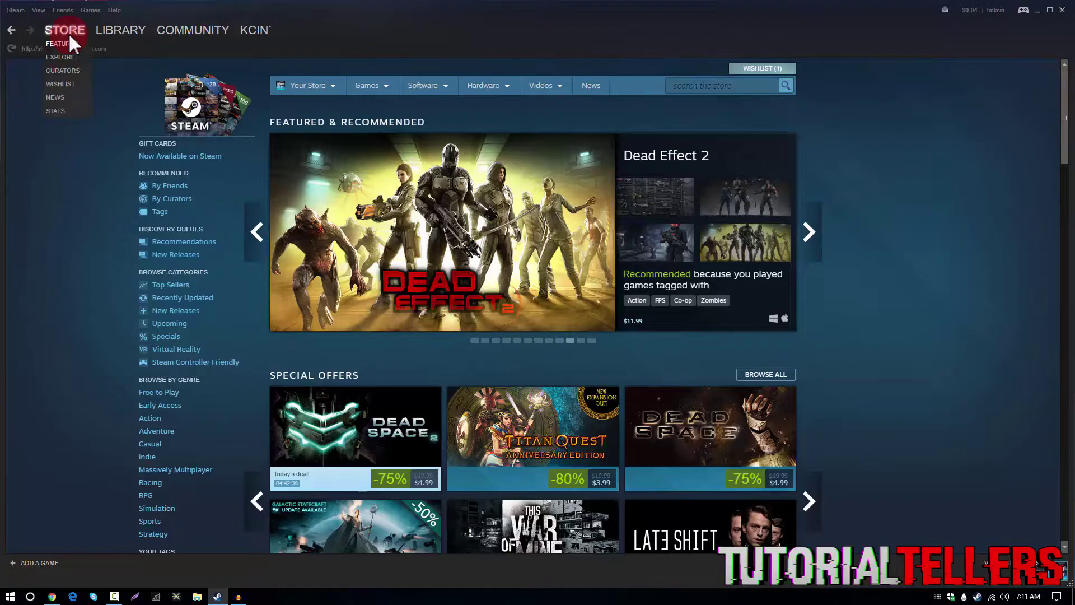
Step: Go to the store front page and then the Steam Gift Cards page from the sidebar
{"action": "left_click", "coordinate": [67, 41]}
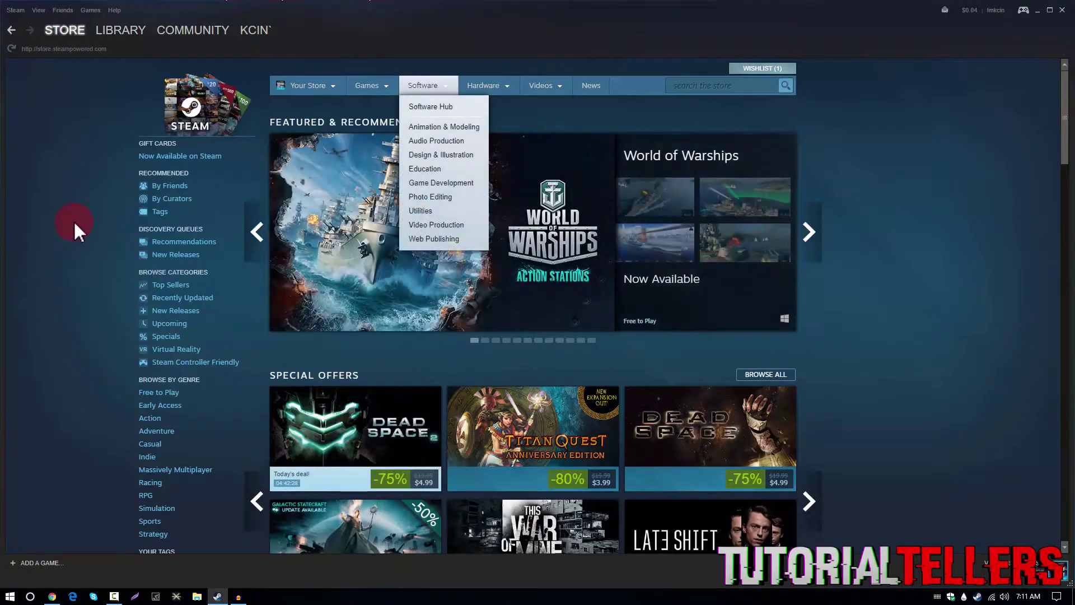
{"action": "left_click", "coordinate": [168, 110]}
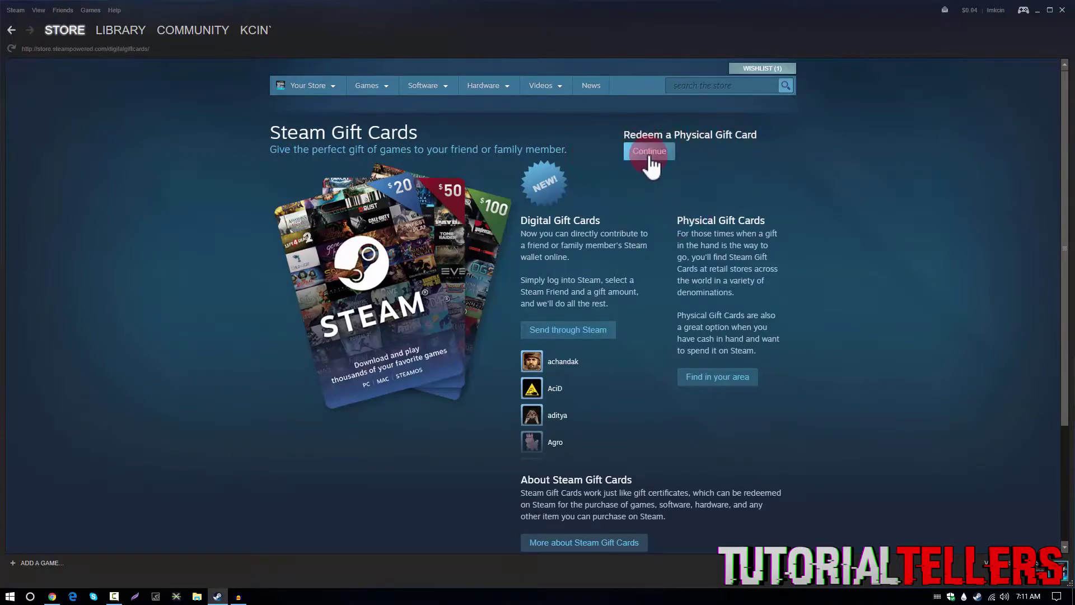
Step: Continue to physical gift card redemption and start entering a Steam Wallet Code
{"action": "left_click", "coordinate": [651, 153]}
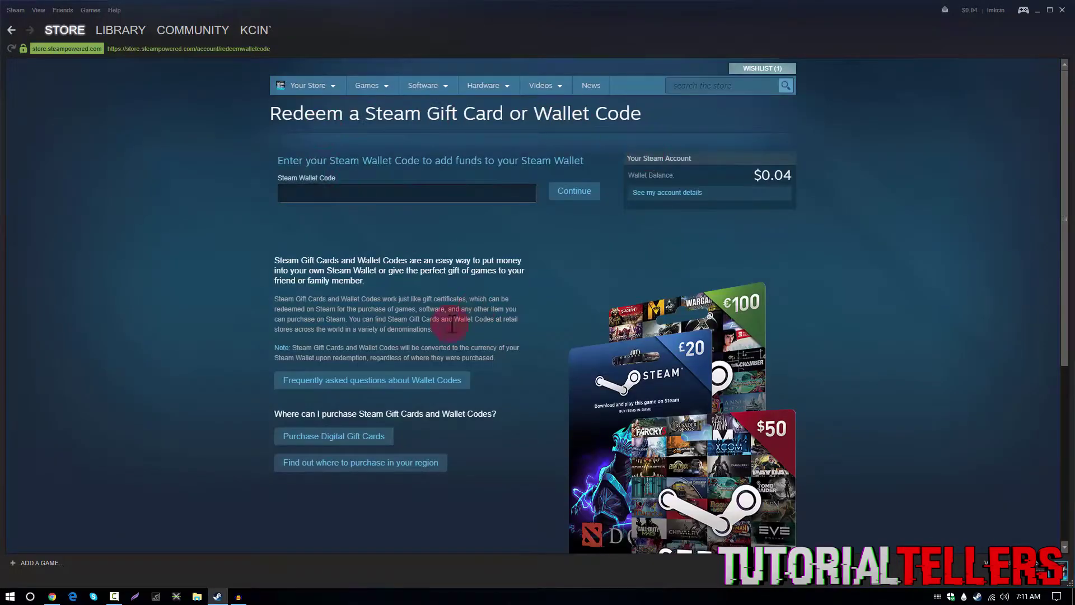
{"action": "left_click", "coordinate": [340, 193]}
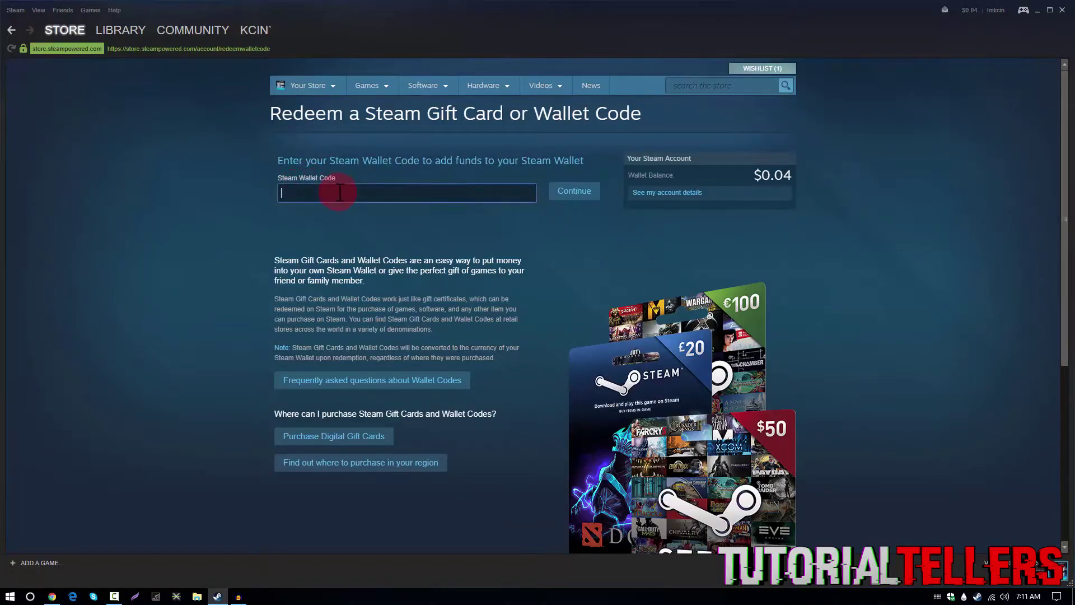
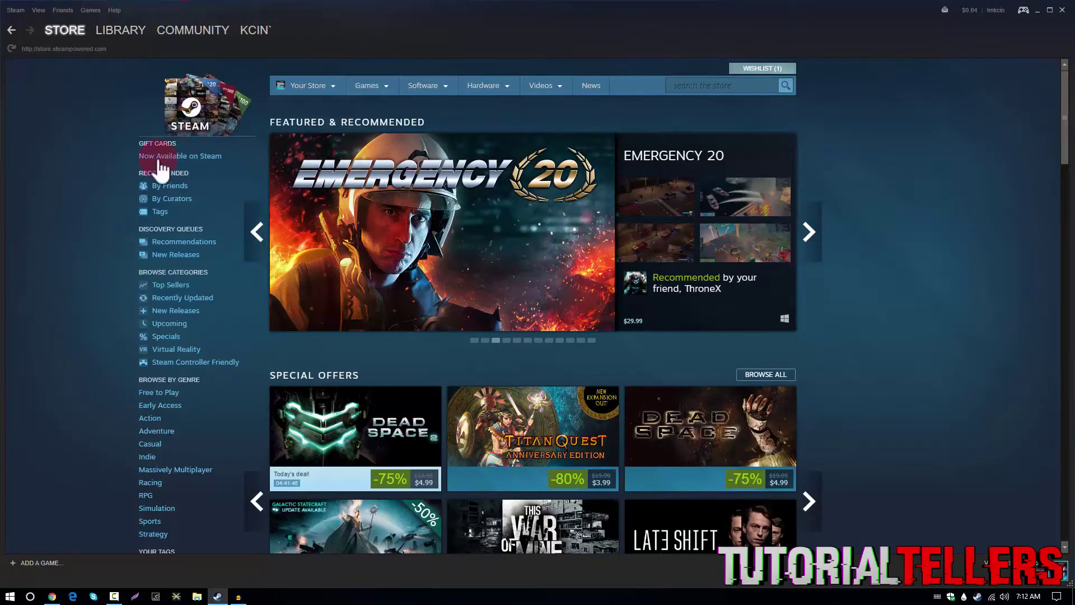
Step: Reach Redeem a Steam Wallet Code via the Games menu and start entering a code
{"action": "left_click", "coordinate": [90, 10]}
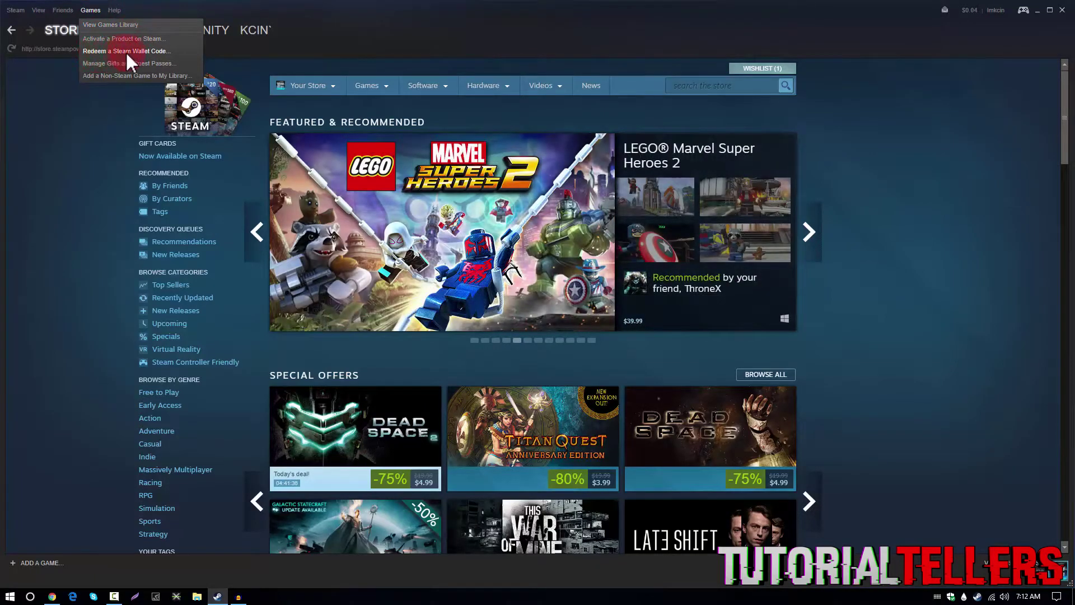
{"action": "left_click", "coordinate": [130, 51]}
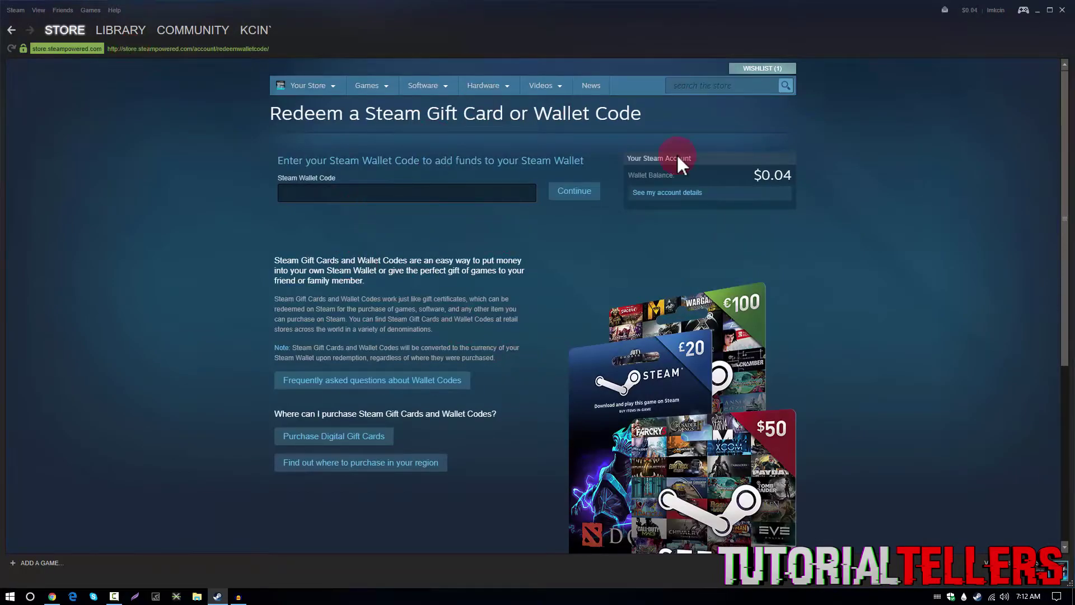
{"action": "left_click", "coordinate": [443, 194]}
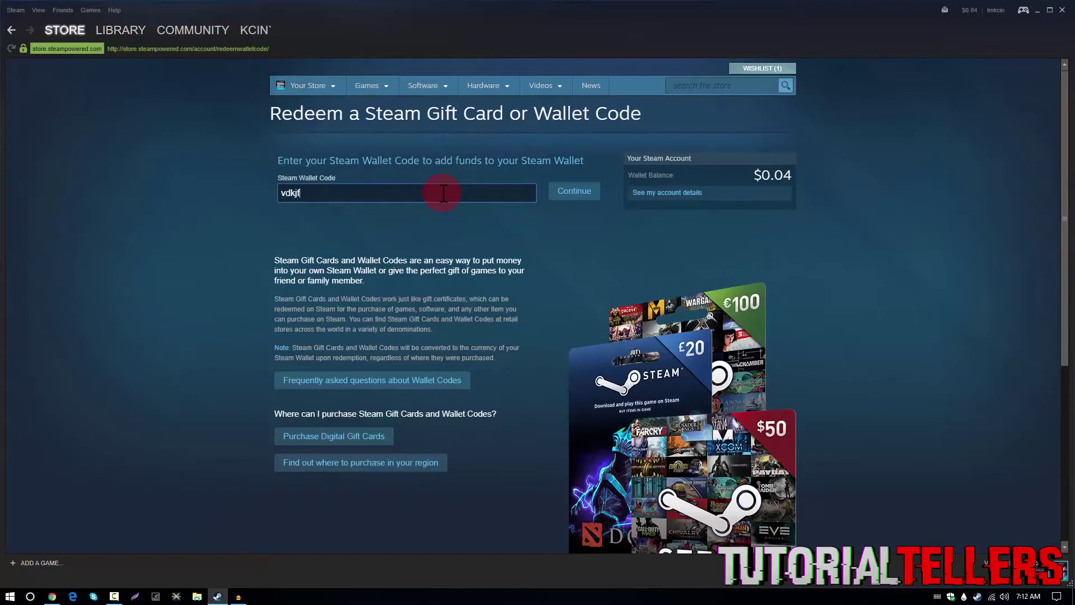
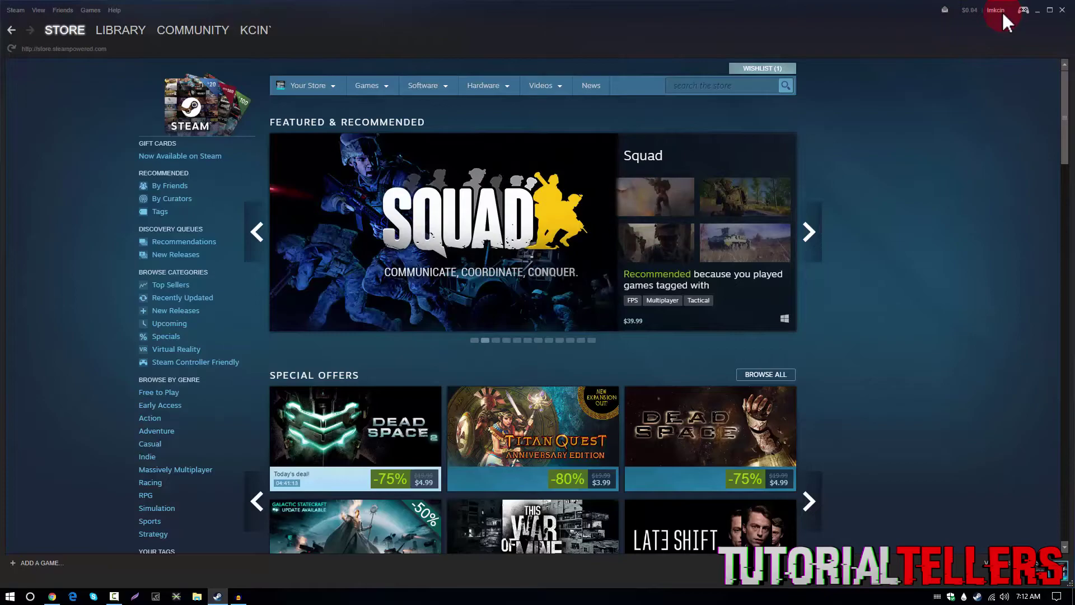
Step: Go to Account Details from the username menu
{"action": "left_click", "coordinate": [1001, 12]}
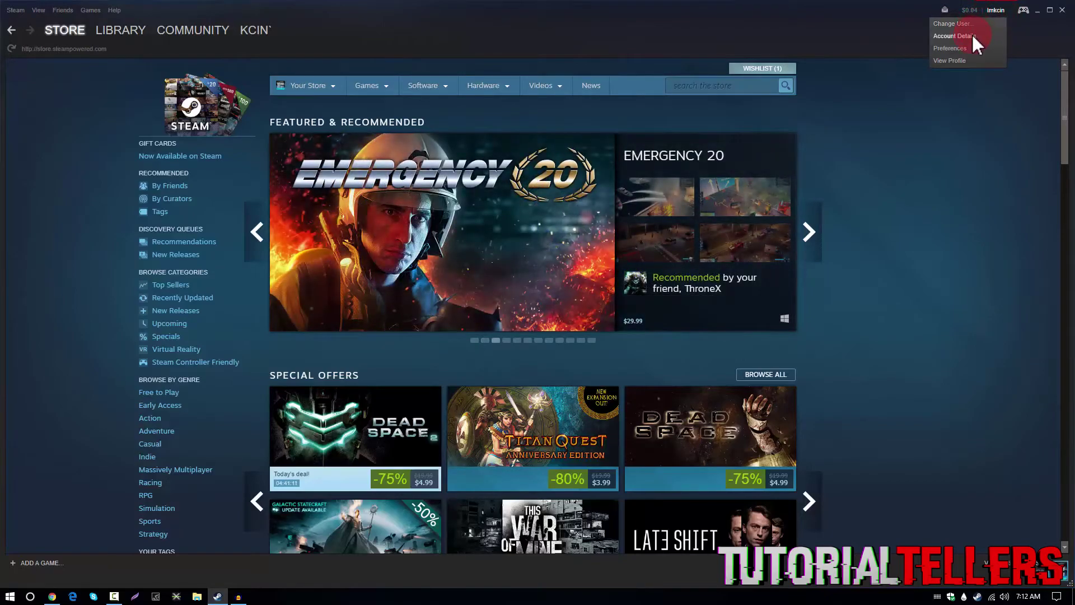
{"action": "left_click", "coordinate": [977, 46]}
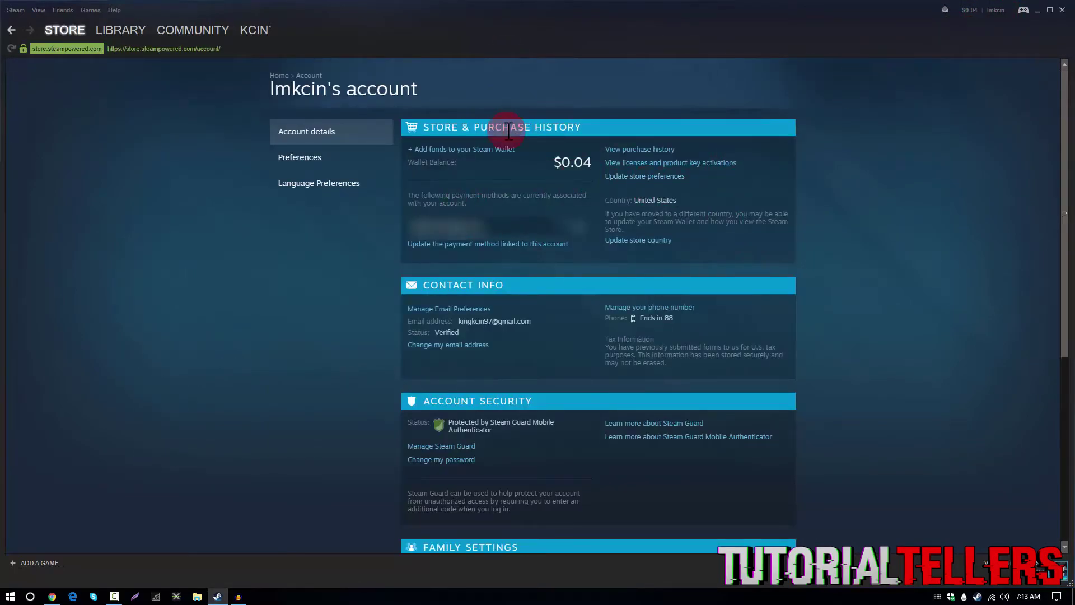
Step: Go to Add funds to your Steam Wallet, then the gift card and wallet code redemption page
{"action": "left_click", "coordinate": [462, 154]}
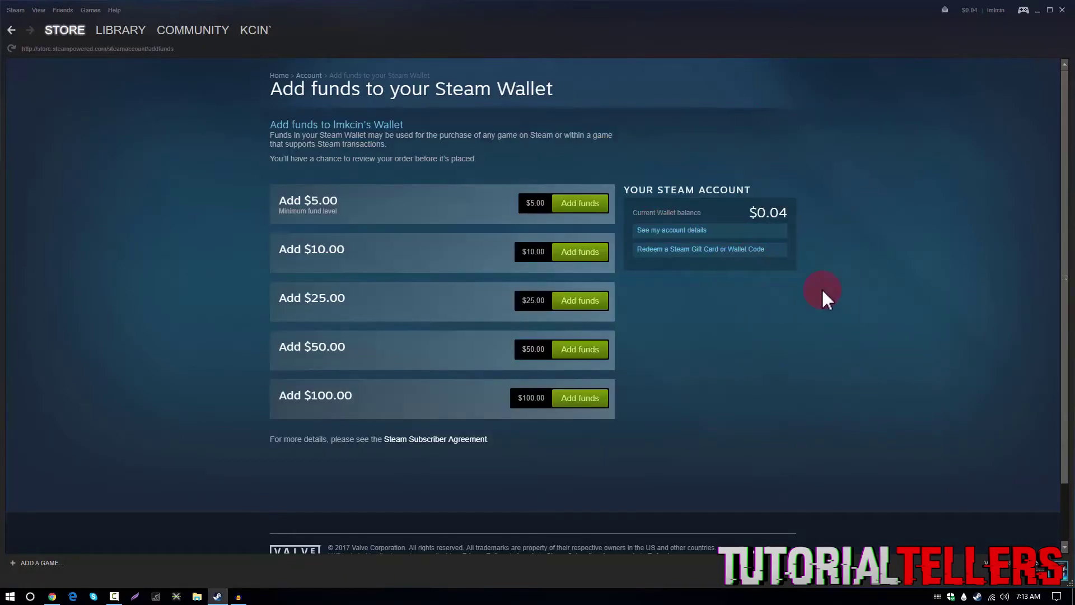
{"action": "left_click", "coordinate": [740, 252]}
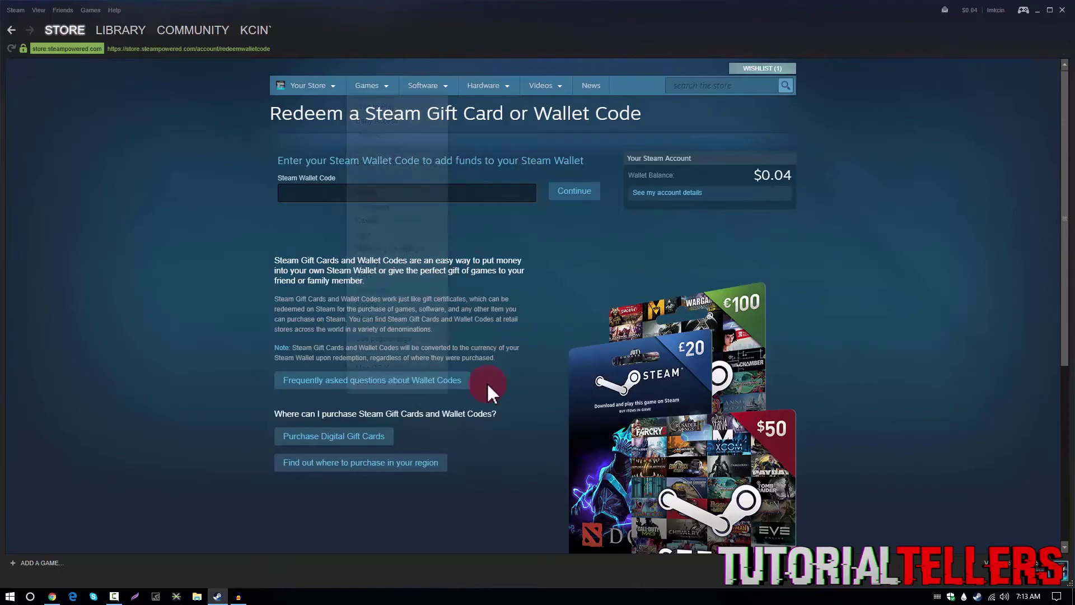
Step: Enter the wallet code and submit it, adding $20.00 to the Steam Wallet
{"action": "left_click", "coordinate": [384, 196]}
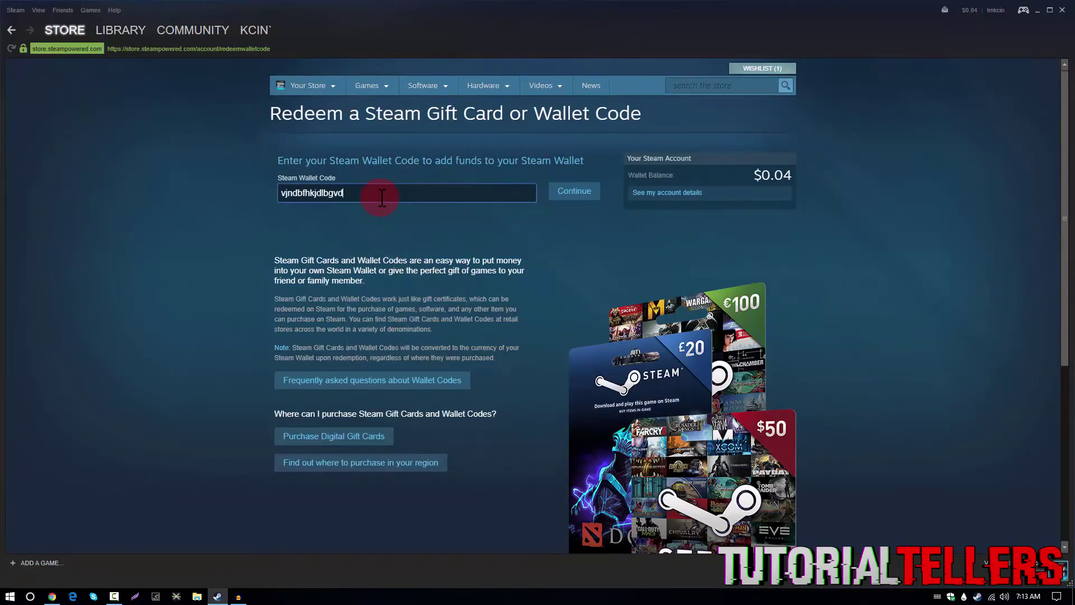
{"action": "left_click", "coordinate": [588, 196]}
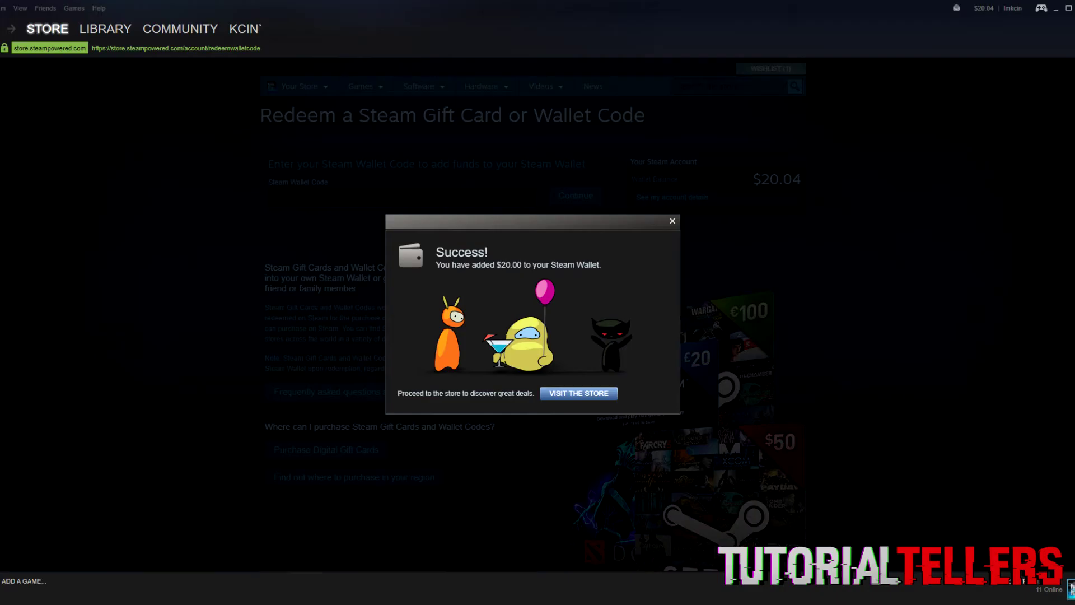